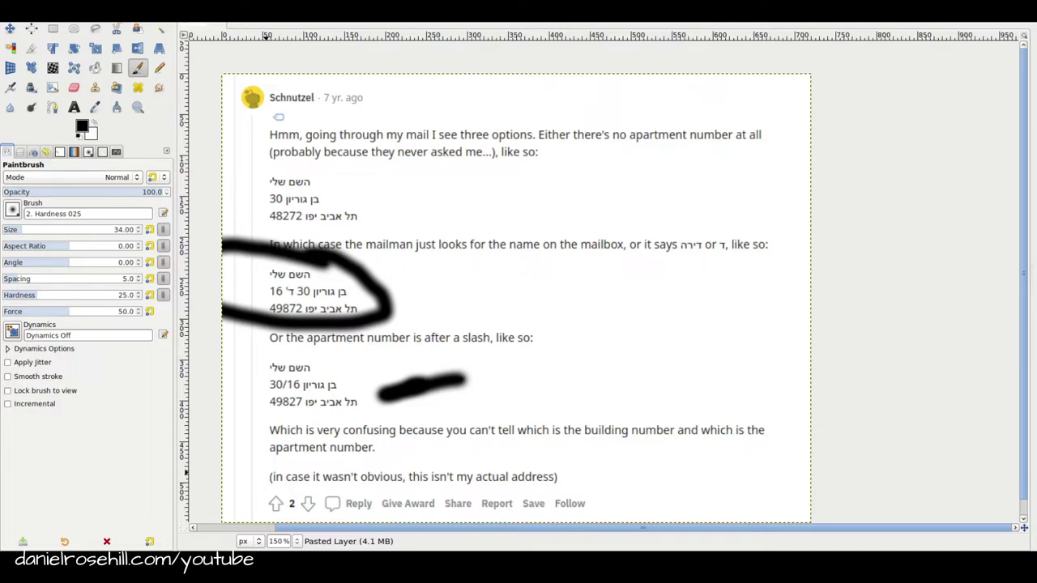
In a new document, type the person's name, the street and house number, and an apartment line
{"action": "left_click_drag", "start_coordinate": [524, 176], "coordinate": [642, 101]}
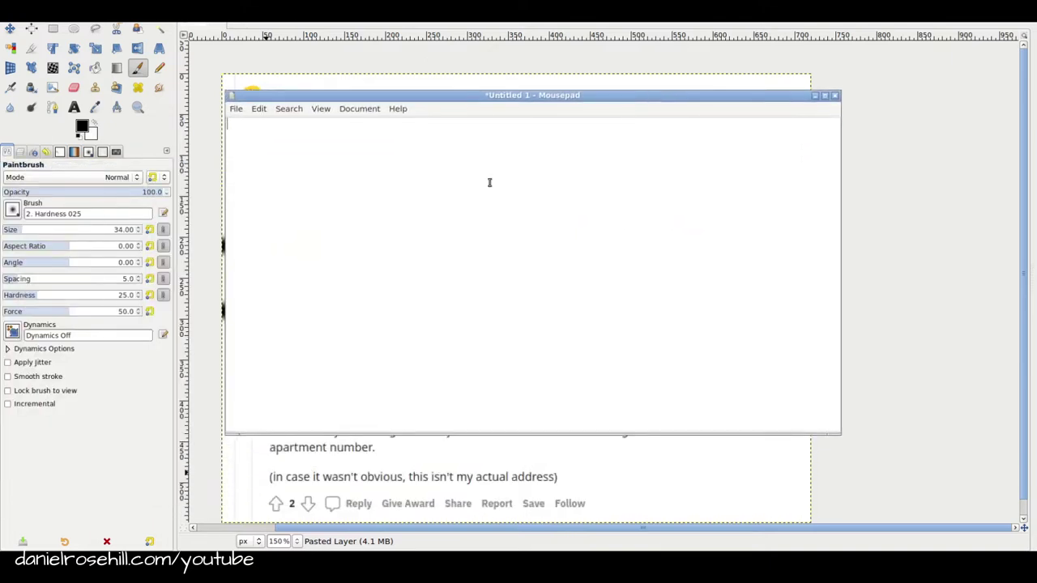
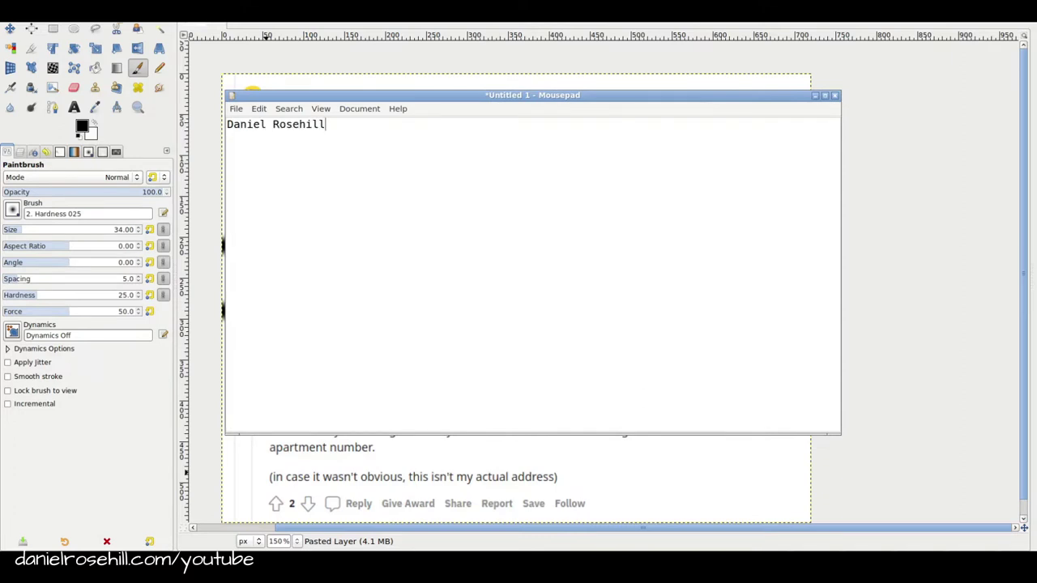
{"action": "key", "text": "Return"}
{"action": "key", "text": "Return"}
{"action": "type", "text": "Apartment 3"}
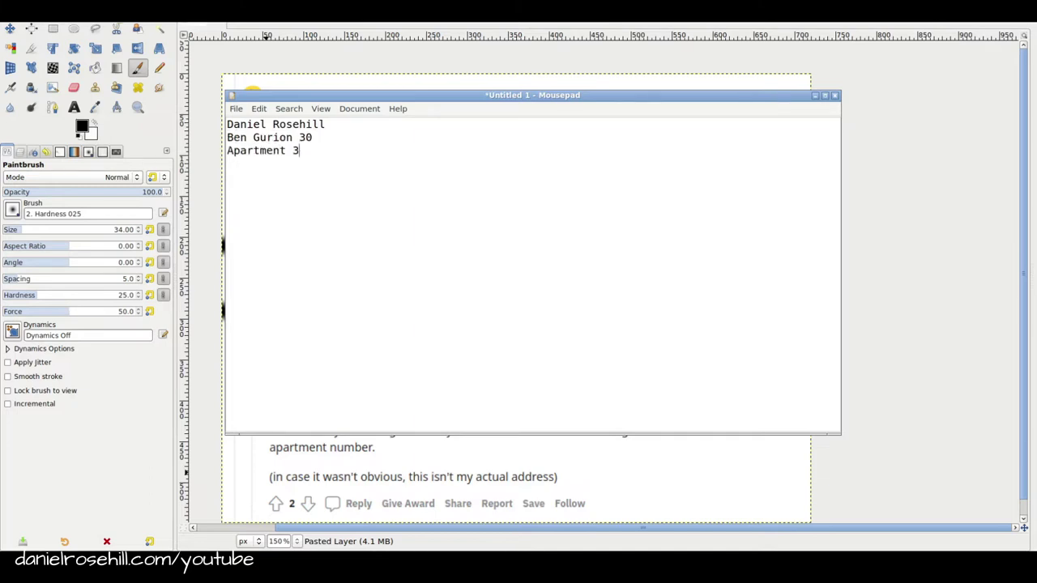
{"action": "key", "text": "BackSpace"}
{"action": "type", "text": "4"}
{"action": "key", "text": "BackSpace"}
{"action": "type", "text": "5"}
Add Tel Aviv, a filler line and Israel on separate lines, then select the filler line
{"action": "key", "text": "Return"}
{"action": "type", "text": "Tel Aviv"}
{"action": "key", "text": "Return"}
{"action": "type", "text": "sfsfsfsf"}
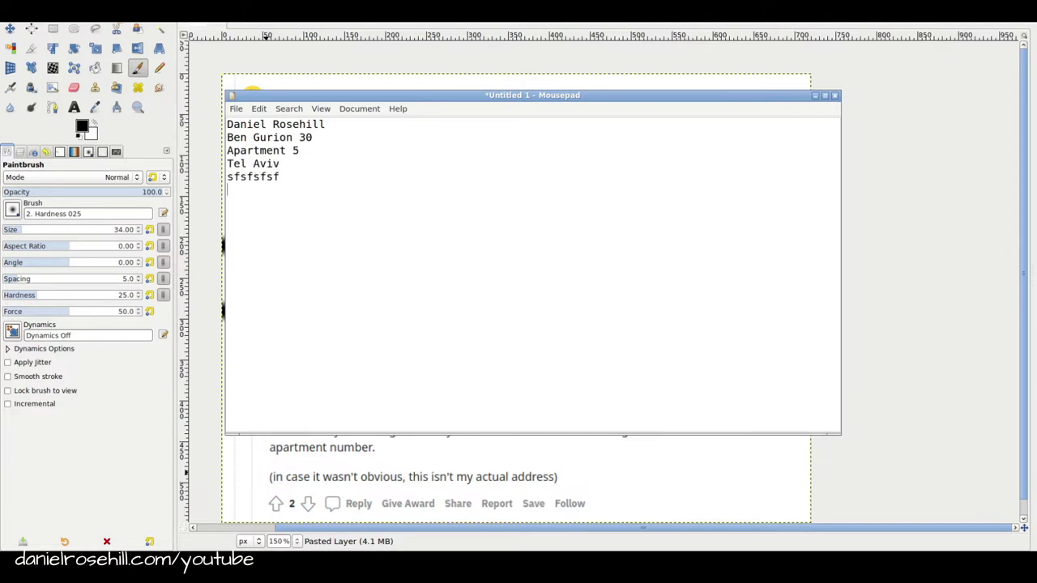
{"action": "key", "text": "Return"}
{"action": "type", "text": "Israel"}
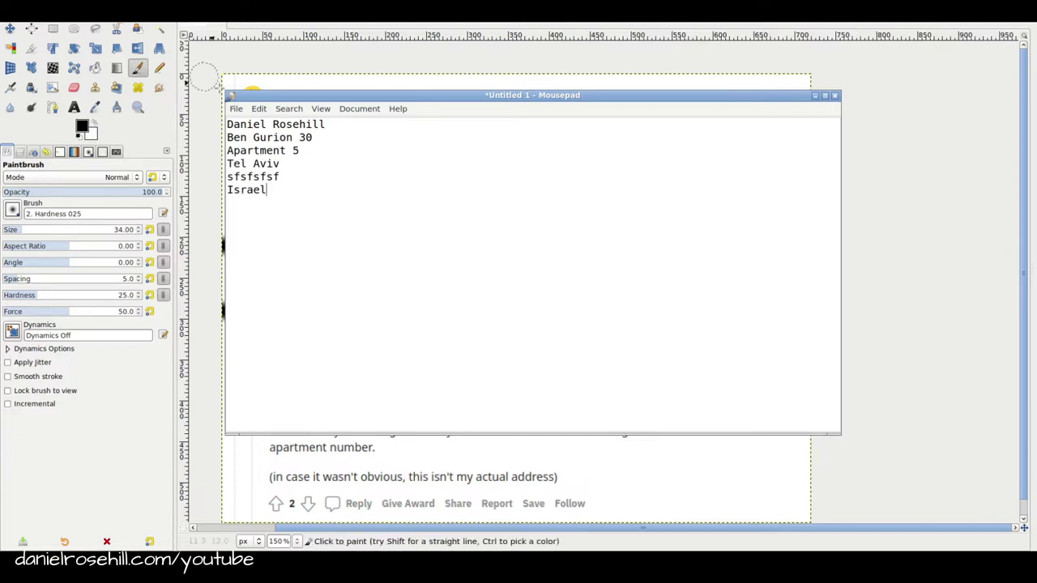
{"action": "left_click_drag", "start_coordinate": [283, 176], "coordinate": [225, 177]}
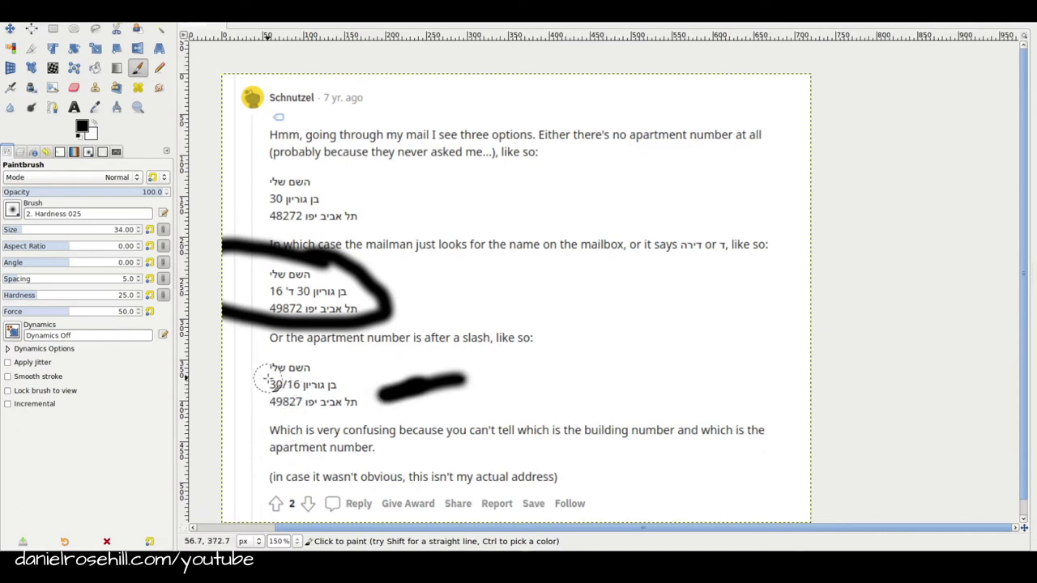
Below Israel, type the name in Hebrew, the street with a slash-style apartment number, and תל אביב יפו
{"action": "key", "text": "alt+Tab"}
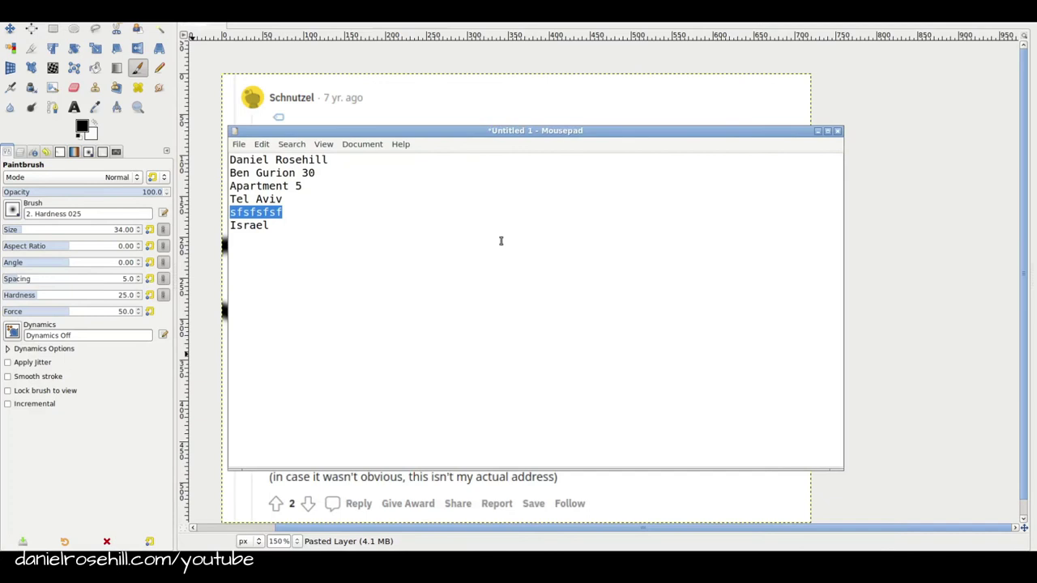
{"action": "left_click", "coordinate": [421, 230]}
{"action": "key", "text": "Return"}
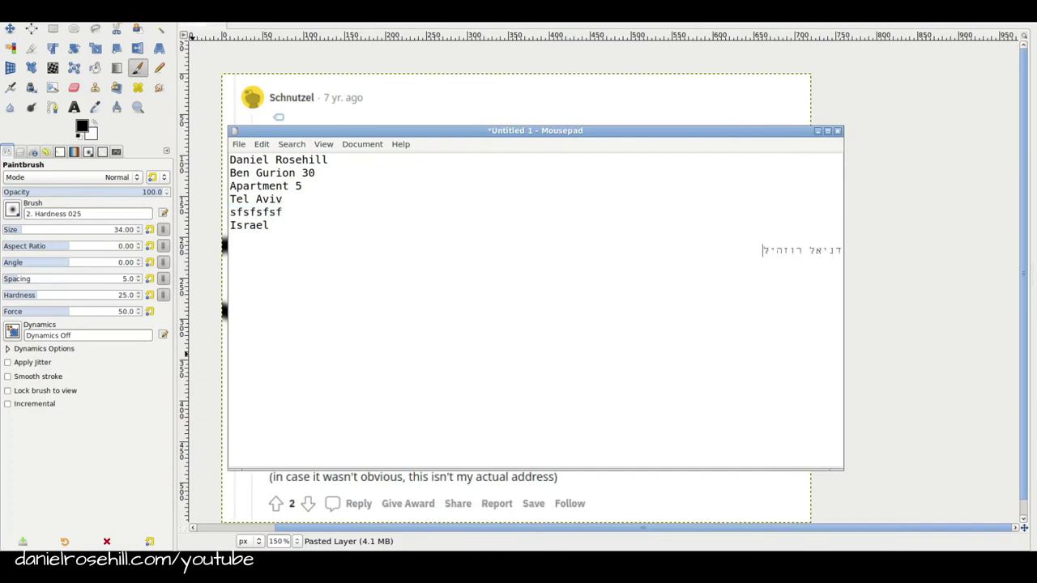
{"action": "key", "text": "Return"}
{"action": "key", "text": "Return"}
{"action": "type", "text": "תל אביב יפו"}
{"action": "middle_click", "coordinate": [530, 132]}
Add Hebrew street variants using דירה and the abbreviation ד', then highlight the slash-style number
{"action": "key", "text": "alt+Tab"}
{"action": "left_click_drag", "start_coordinate": [530, 132], "coordinate": [631, 107]}
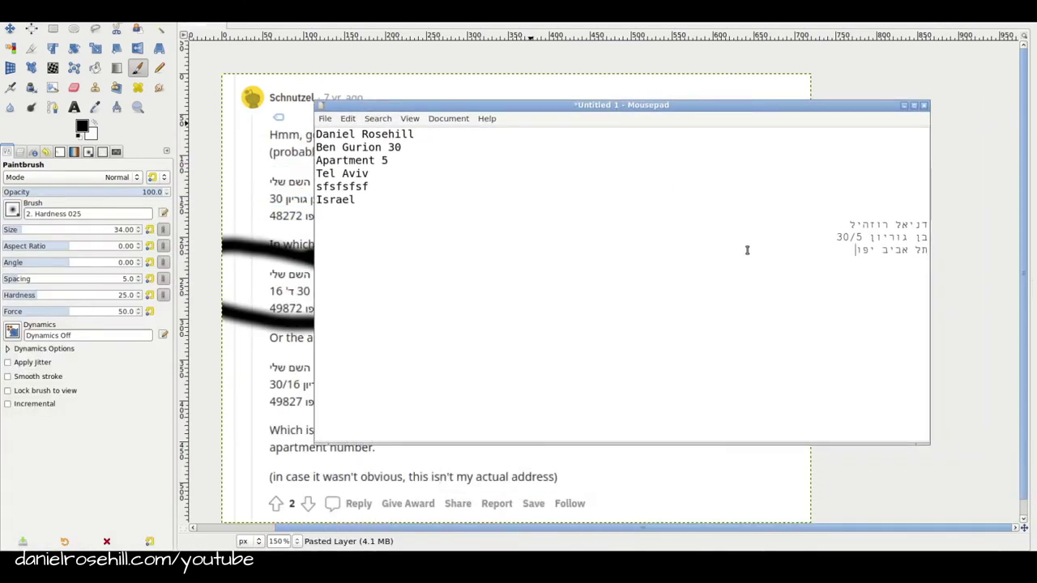
{"action": "key", "text": "Return"}
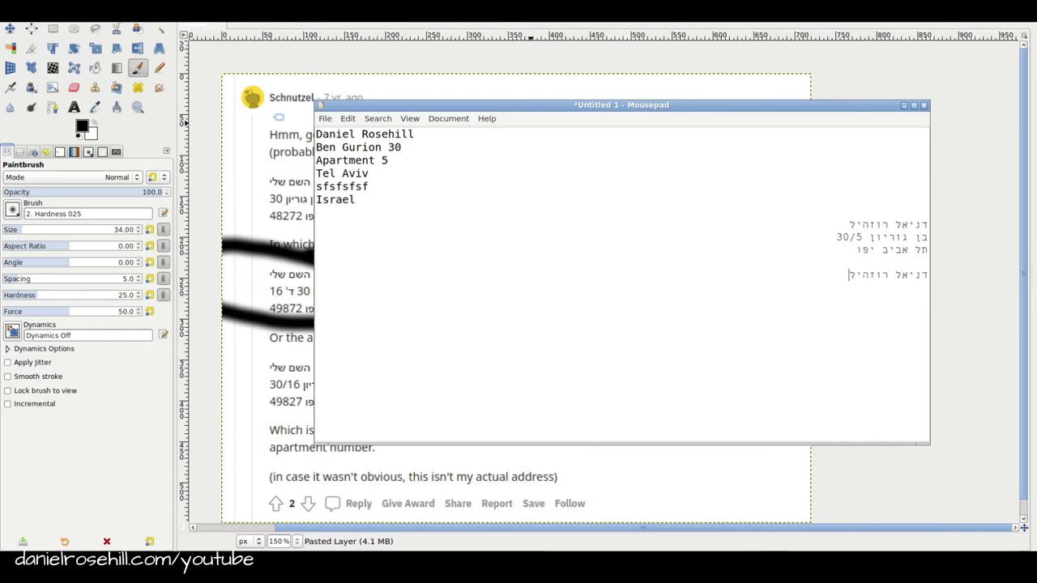
{"action": "key", "text": "Return"}
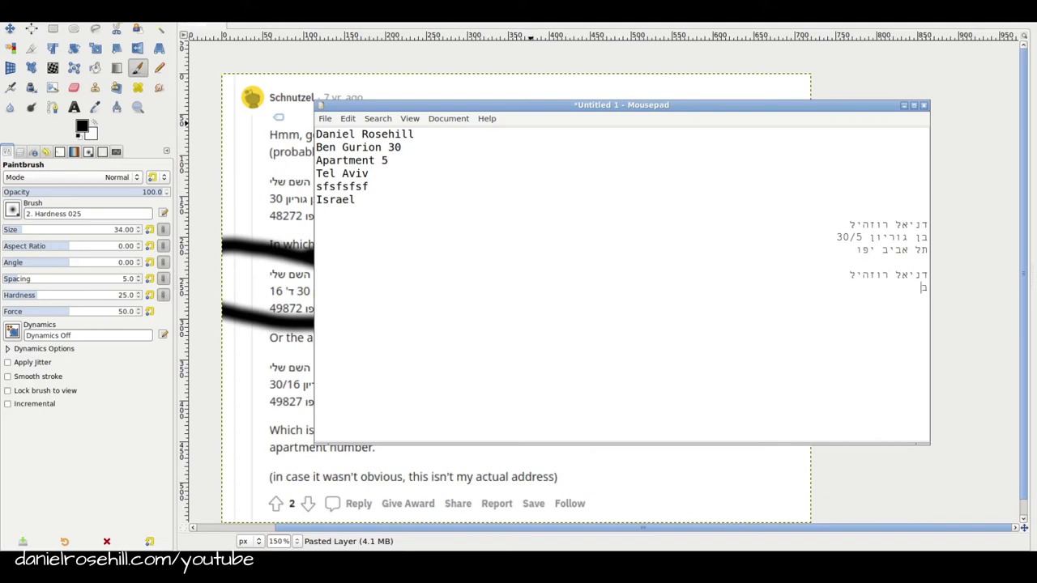
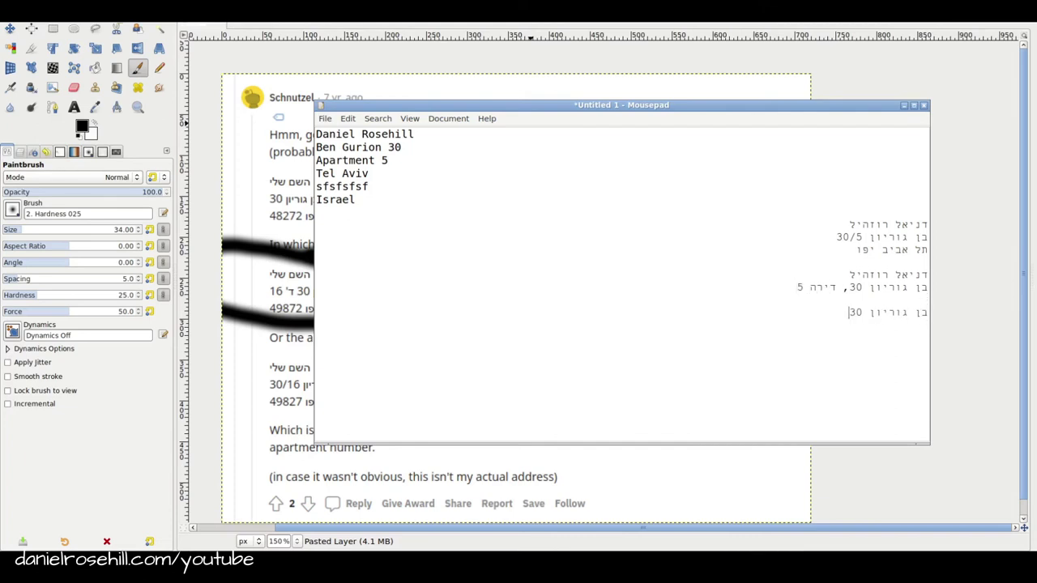
{"action": "left_click_drag", "start_coordinate": [838, 237], "coordinate": [864, 237]}
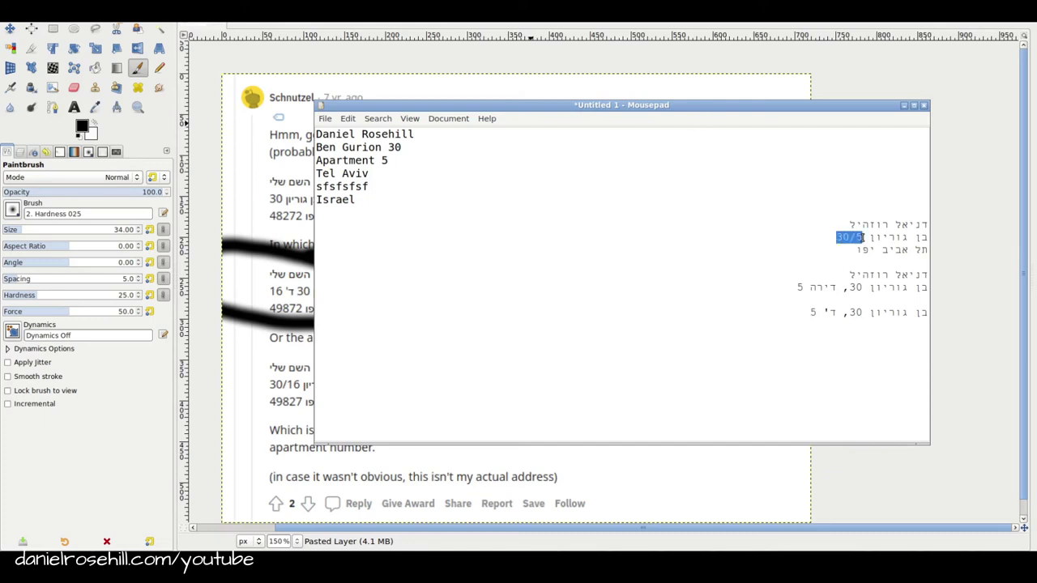